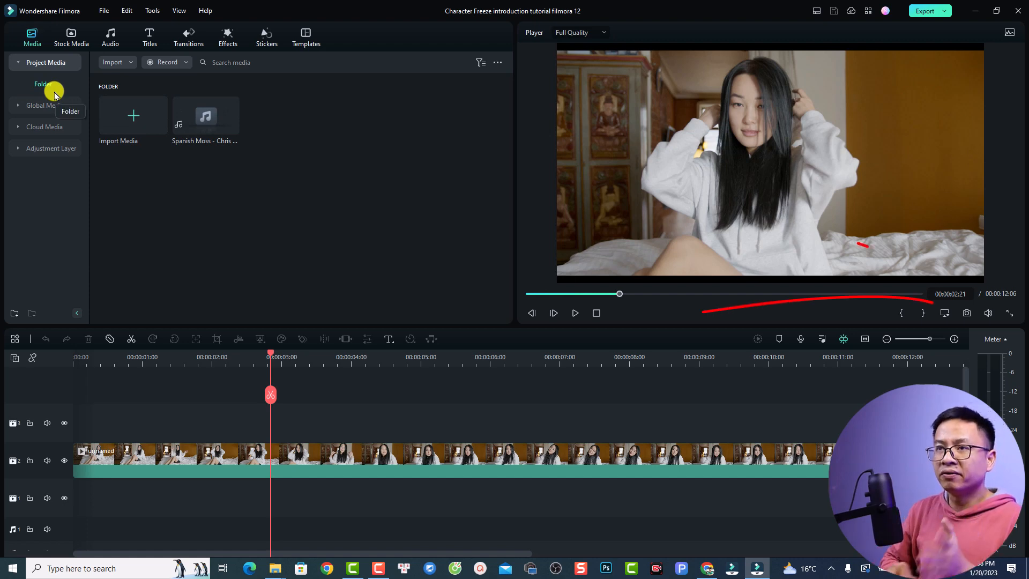
# Take a snapshot of the frame at 00:00:02:21 in PNG format, keeping the default save folder and remembering the choice.
pyautogui.click(968, 314)
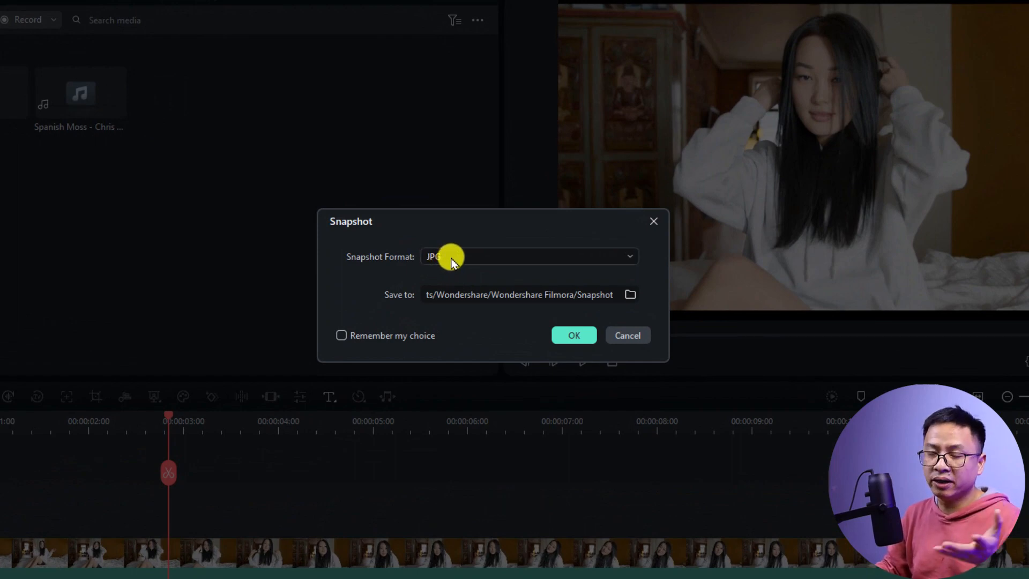
pyautogui.click(450, 261)
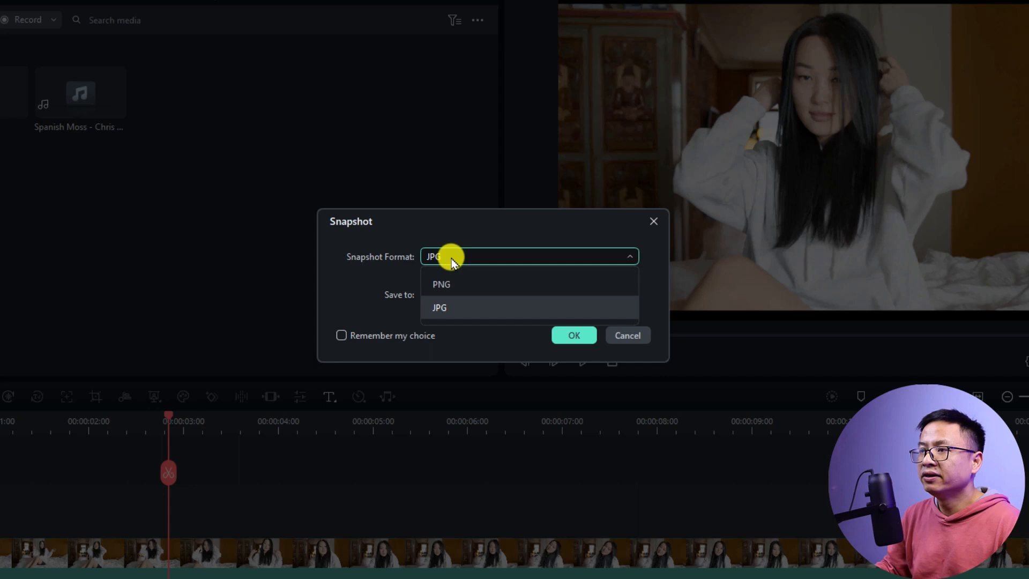
pyautogui.click(438, 287)
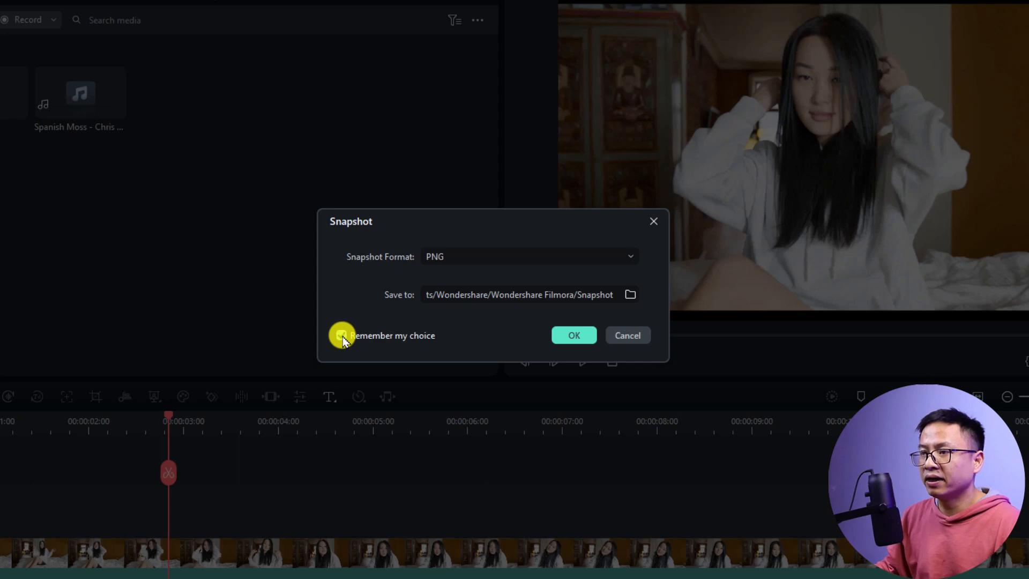
pyautogui.click(577, 336)
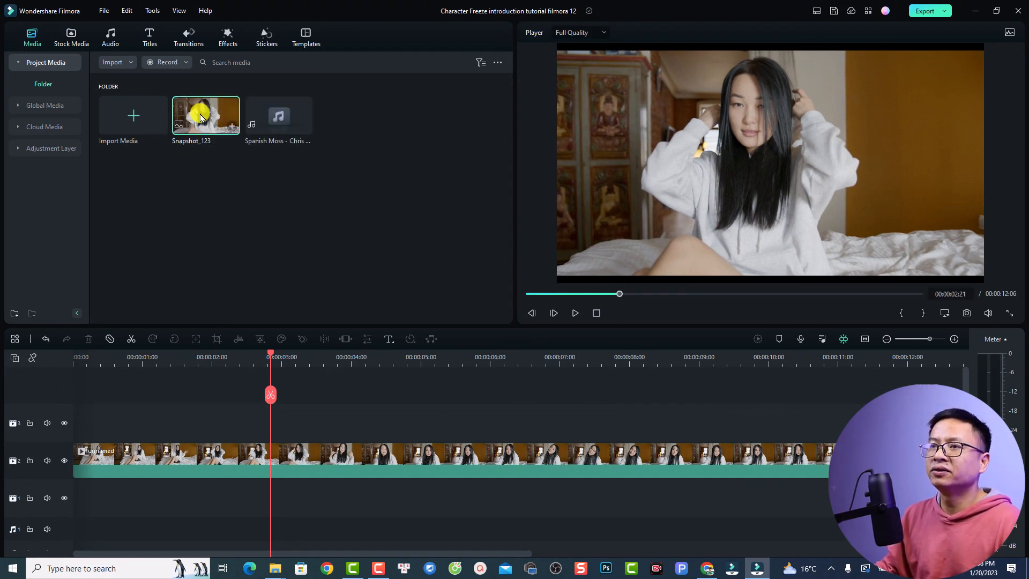
# Delete the video clip from track 2, place the Snapshot_123 image at the start of that track, and play it briefly.
pyautogui.click(386, 456)
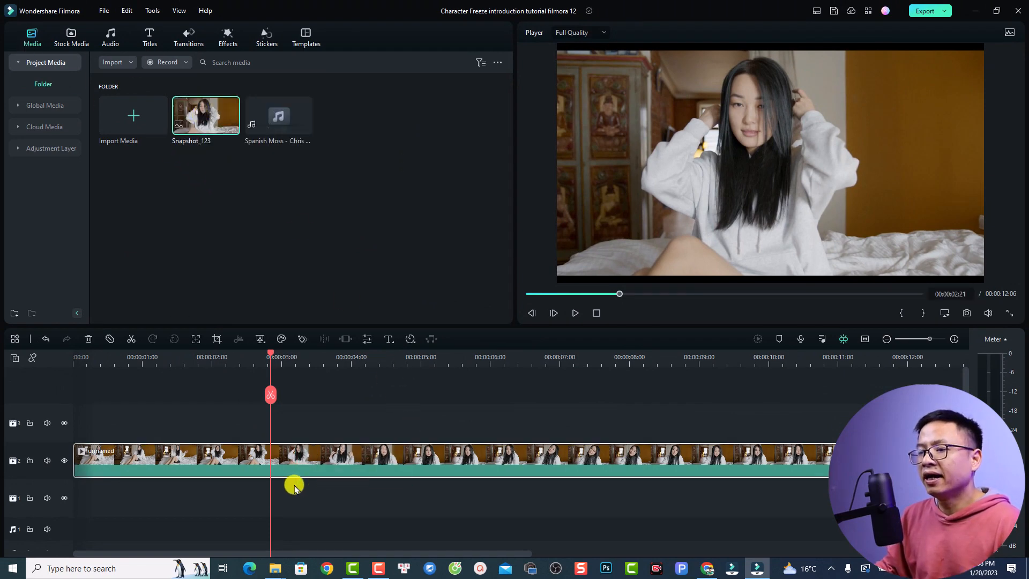
pyautogui.press('Delete')
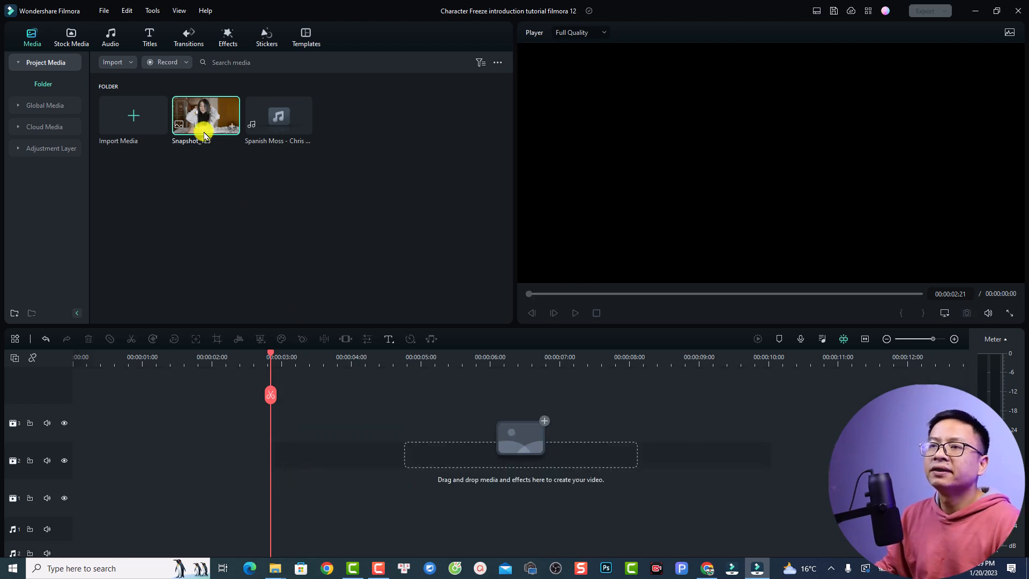
pyautogui.moveTo(196, 125); pyautogui.dragTo(86, 453)
pyautogui.click(84, 360)
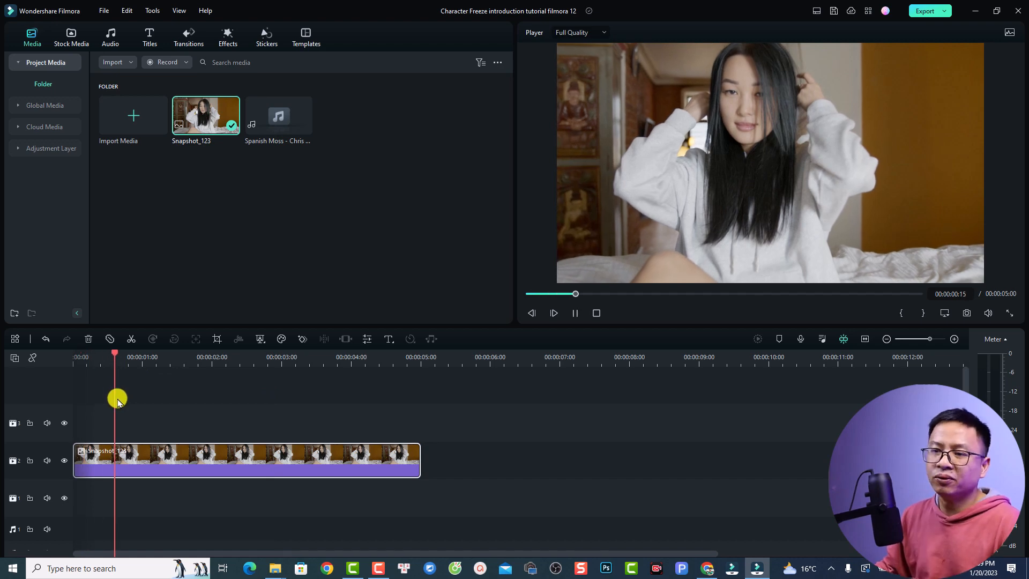
pyautogui.press('space')
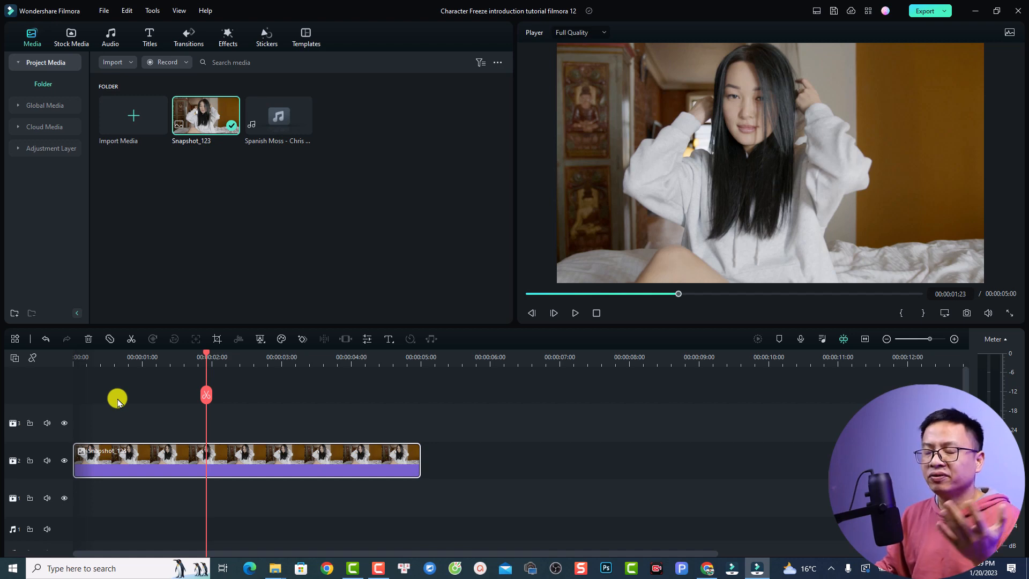
# Apply Crop to Fit to the snapshot clip on the timeline.
pyautogui.click(236, 459)
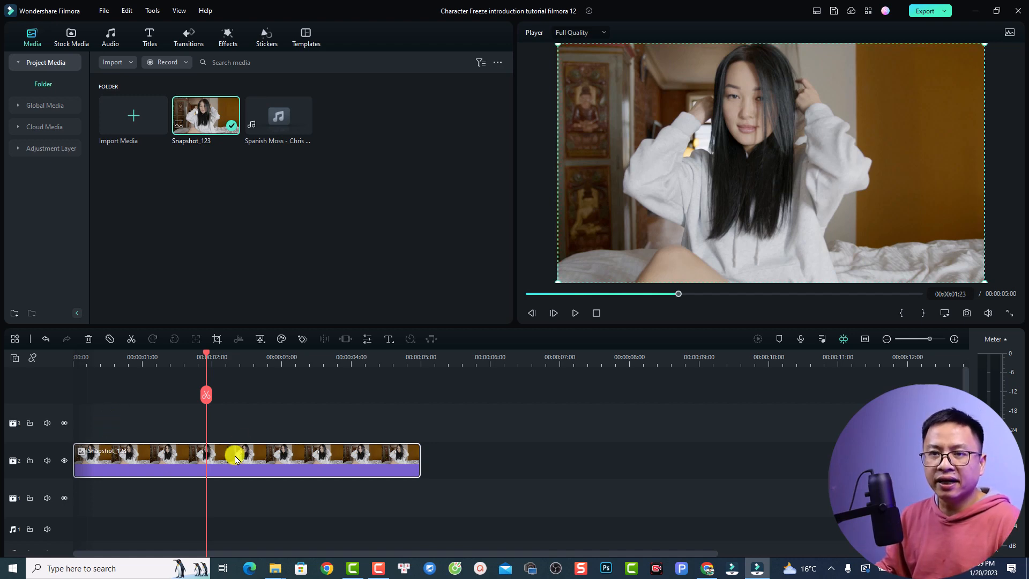
pyautogui.rightClick(235, 460)
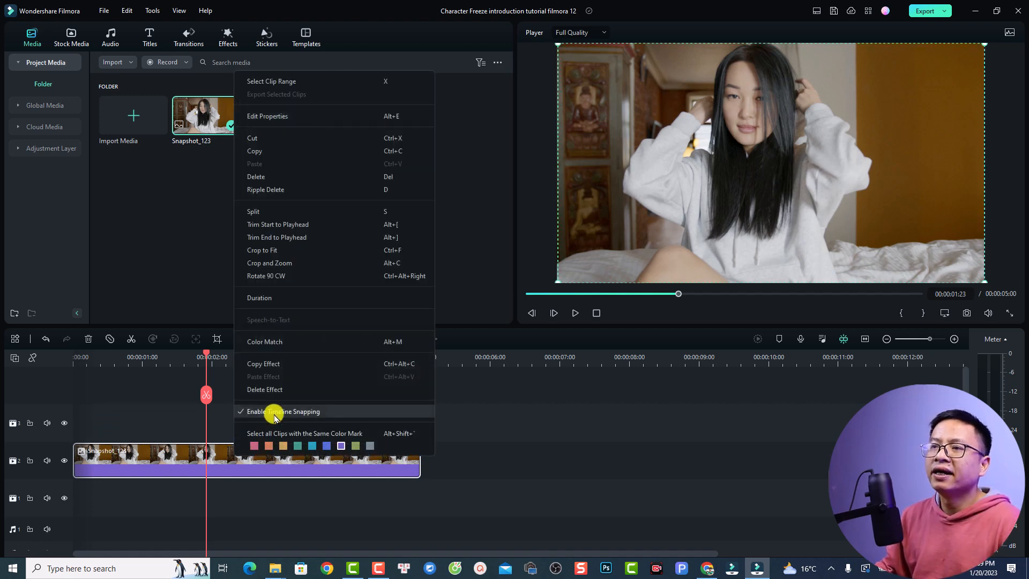
pyautogui.click(265, 251)
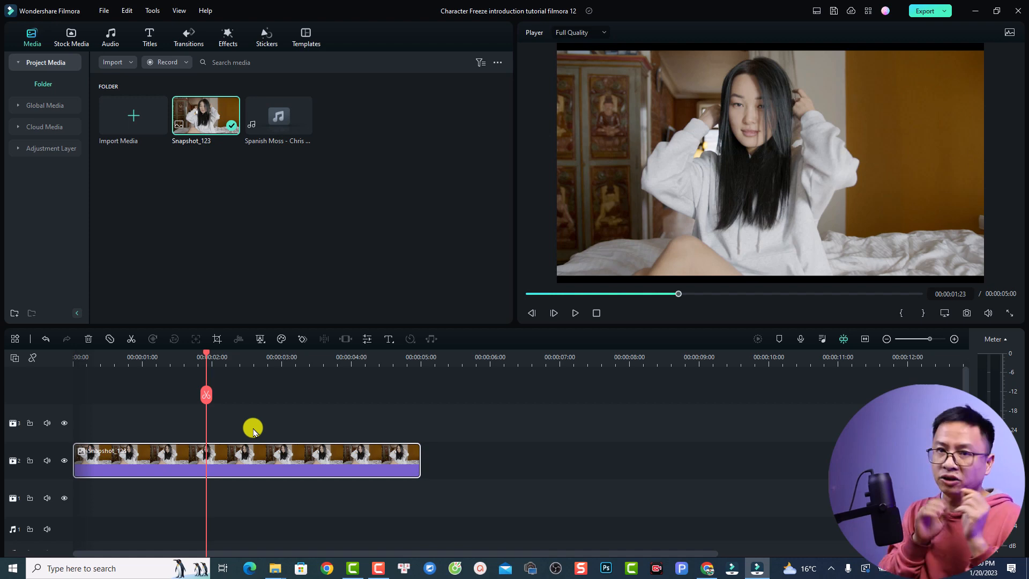
# Enable AI Portrait on the snapshot clip with Edge Thickness 5 and Edge Feather 1, and apply the settings.
pyautogui.doubleClick(219, 464)
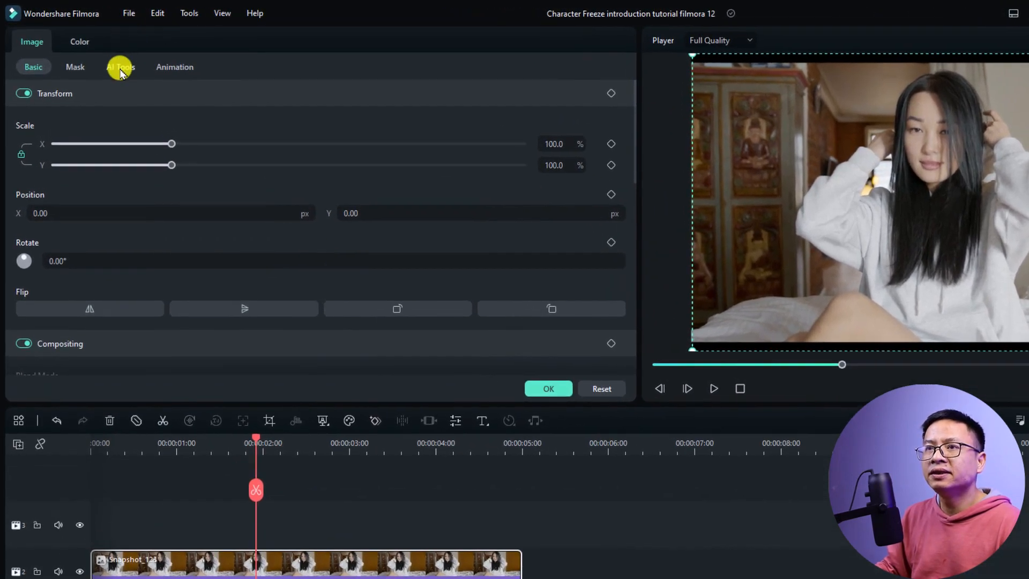
pyautogui.click(120, 70)
pyautogui.scroll(-4, 597, 169)
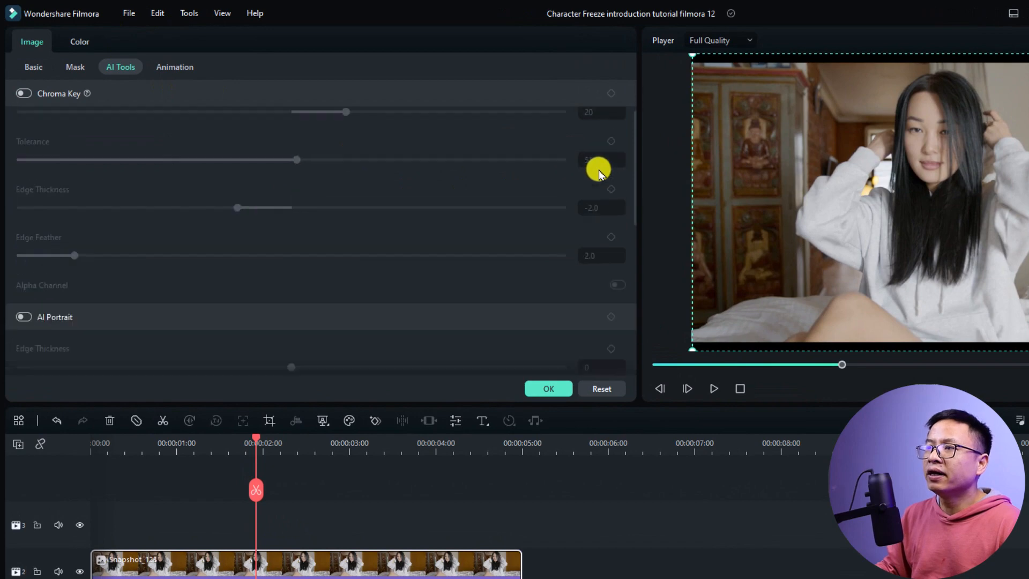
pyautogui.scroll(-2, 599, 173)
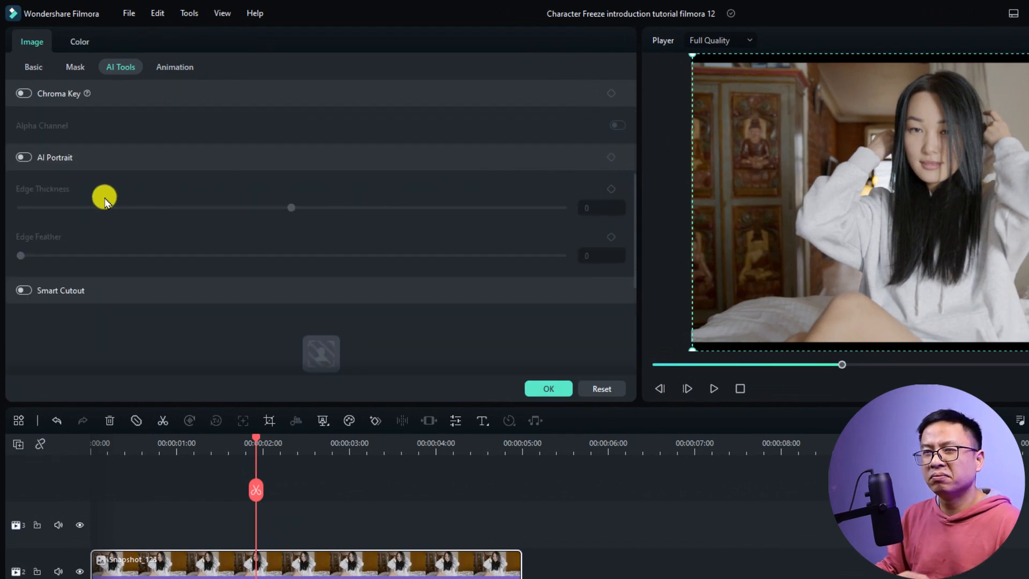
pyautogui.click(24, 158)
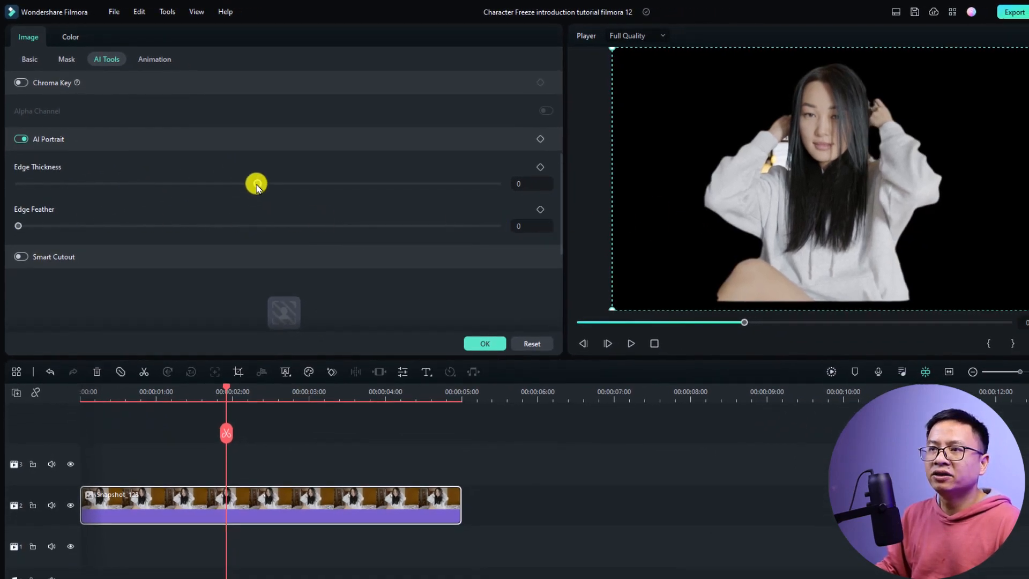
pyautogui.moveTo(257, 184); pyautogui.dragTo(270, 186)
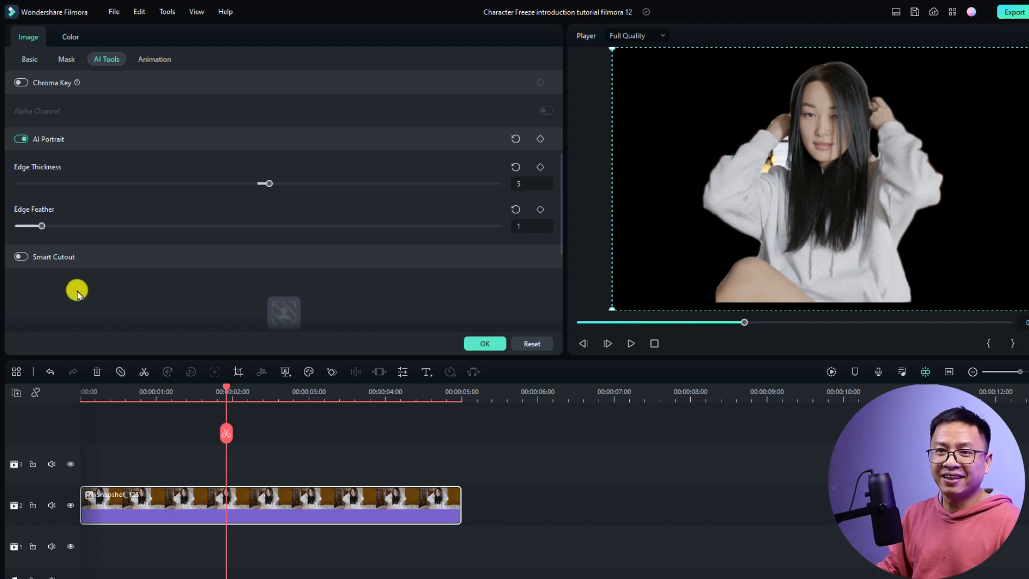
pyautogui.click(472, 344)
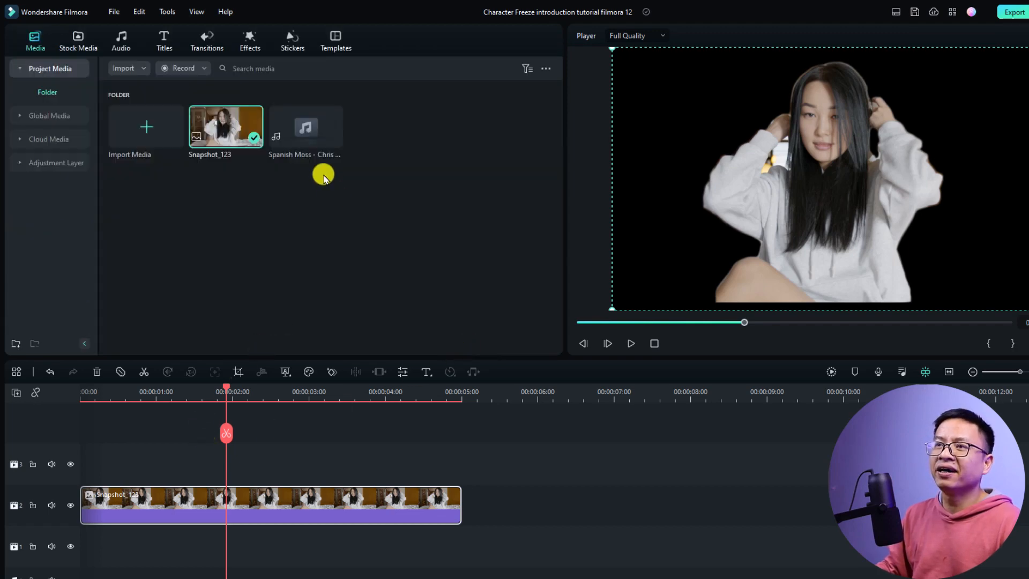
# Add the first trending Neon Greenscreen Background sticker to track 1, starting at 0 under the snapshot clip.
pyautogui.click(288, 47)
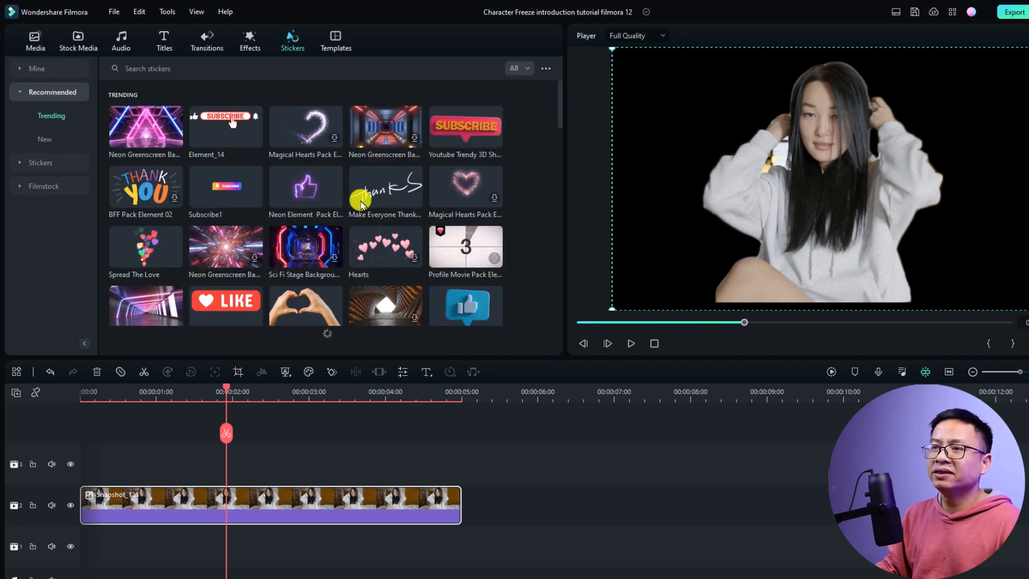
pyautogui.click(130, 143)
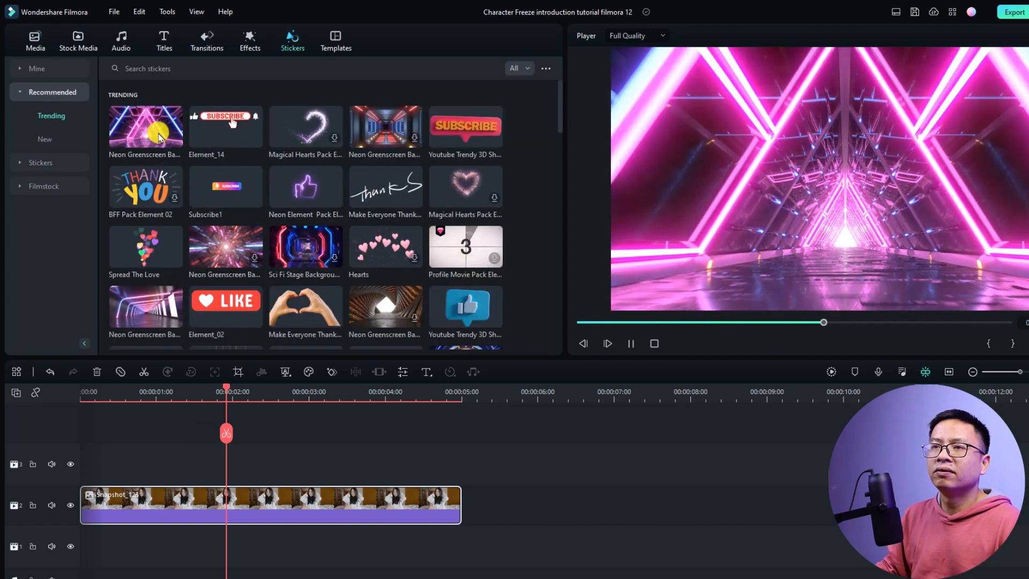
pyautogui.moveTo(130, 143); pyautogui.dragTo(98, 534)
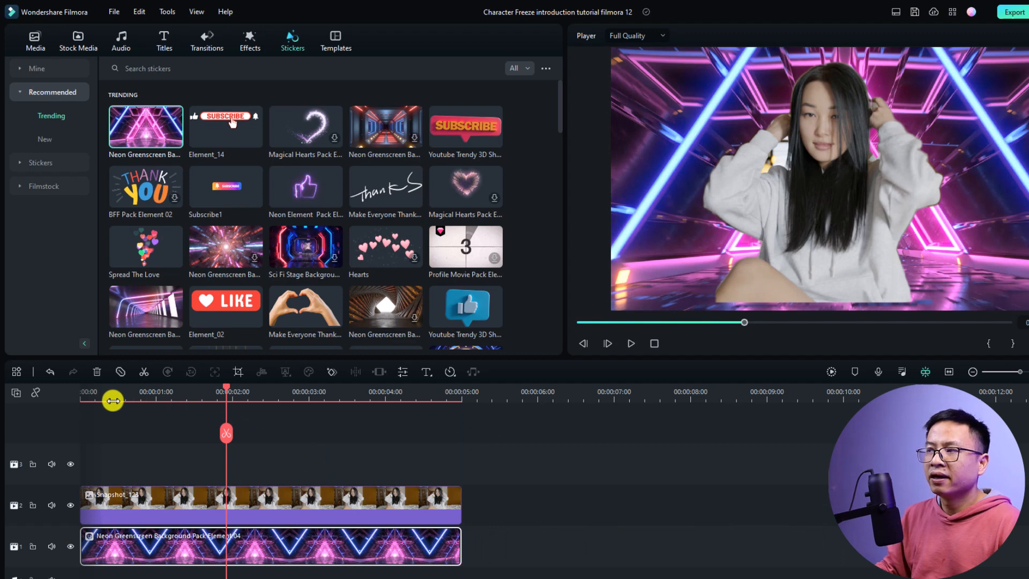
# Move the cut-out woman slightly down in the preview so she meets the frame's lower edge, and play the composite.
pyautogui.click(113, 401)
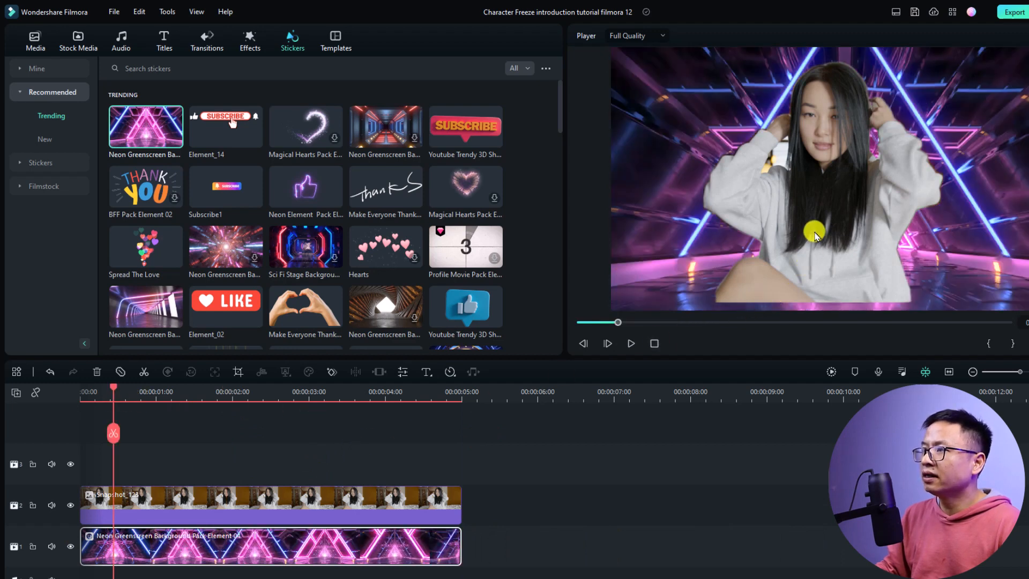
pyautogui.click(814, 235)
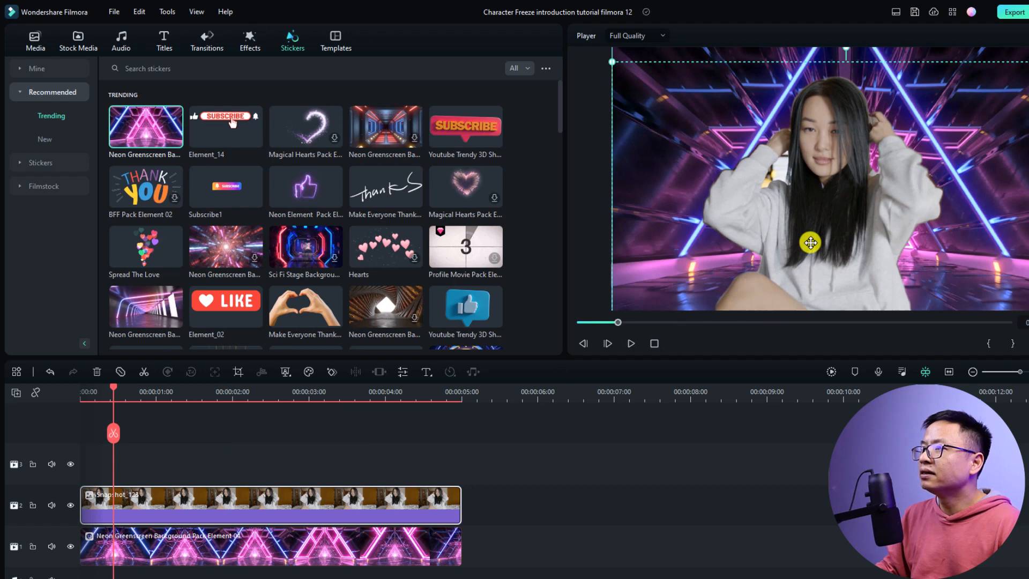
pyautogui.click(83, 394)
pyautogui.press('space')
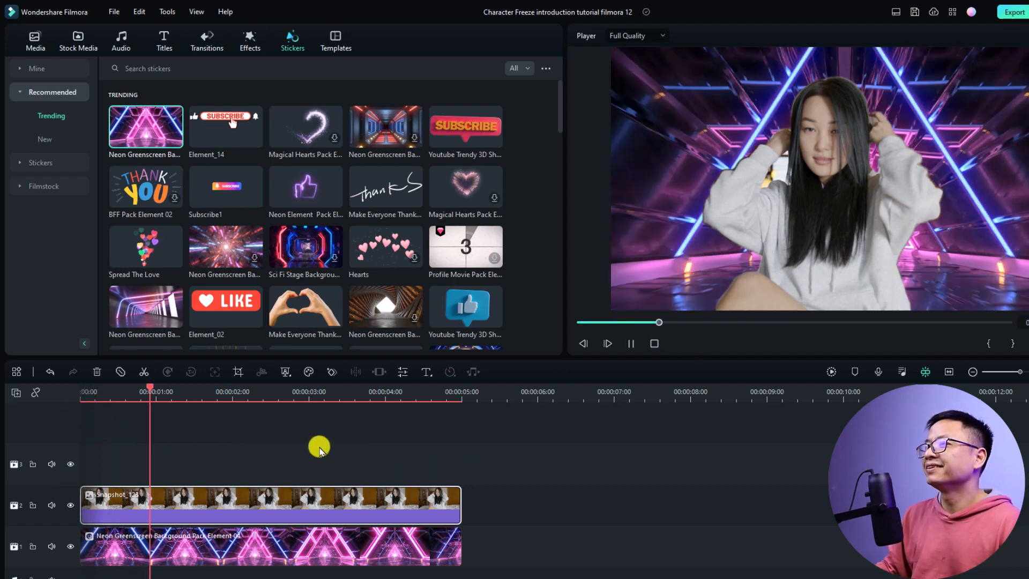
pyautogui.press('space')
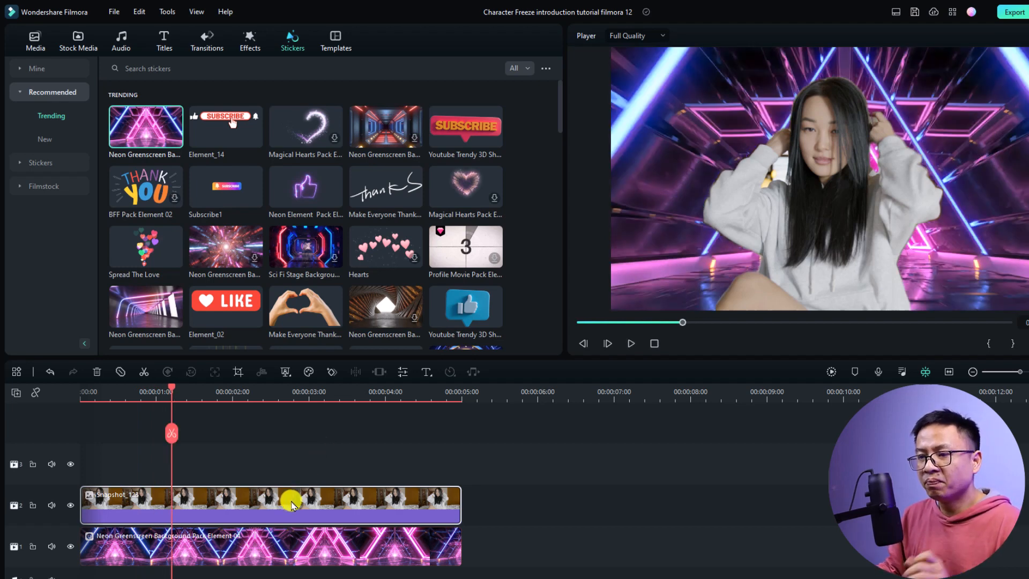
# Place a second Snapshot_123 clip directly after the first on track 2 and apply Crop to Fit to it.
pyautogui.click(32, 42)
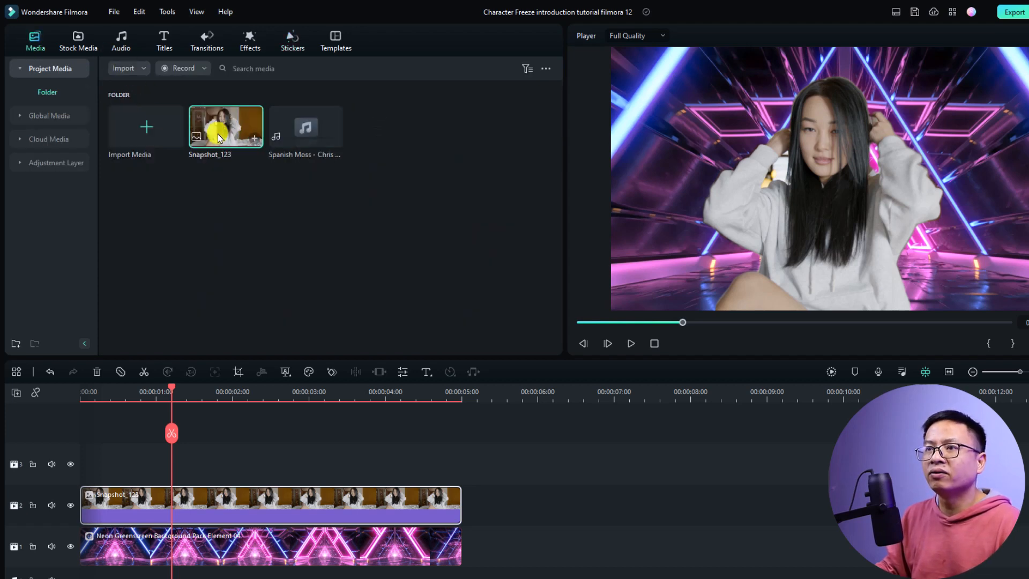
pyautogui.moveTo(229, 128); pyautogui.dragTo(473, 498)
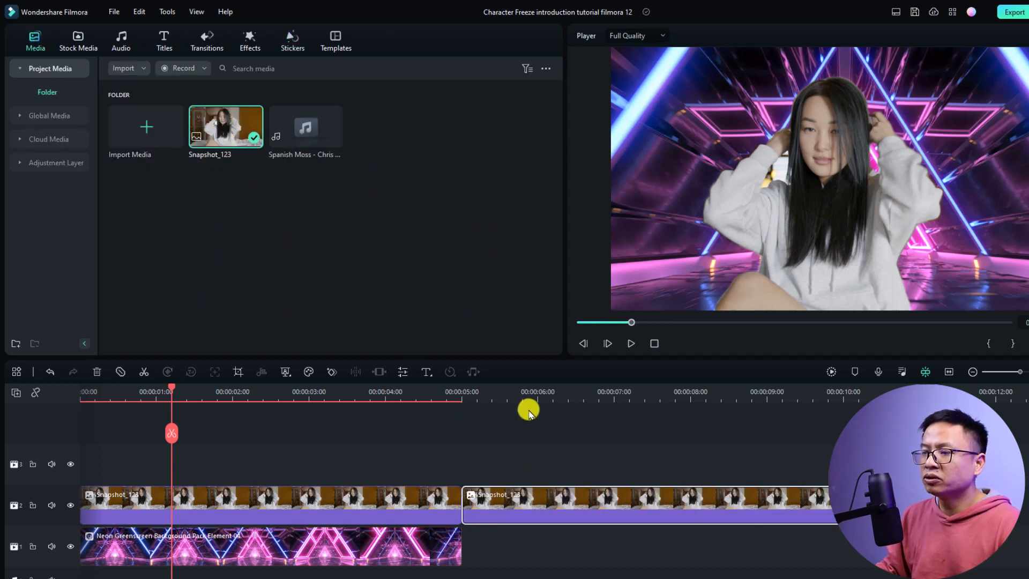
pyautogui.click(531, 395)
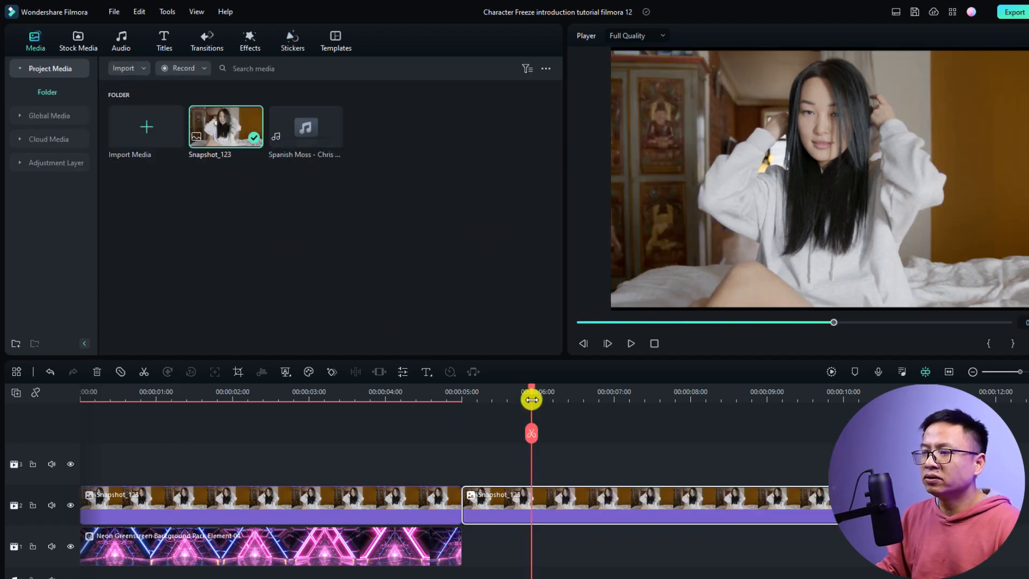
pyautogui.rightClick(558, 499)
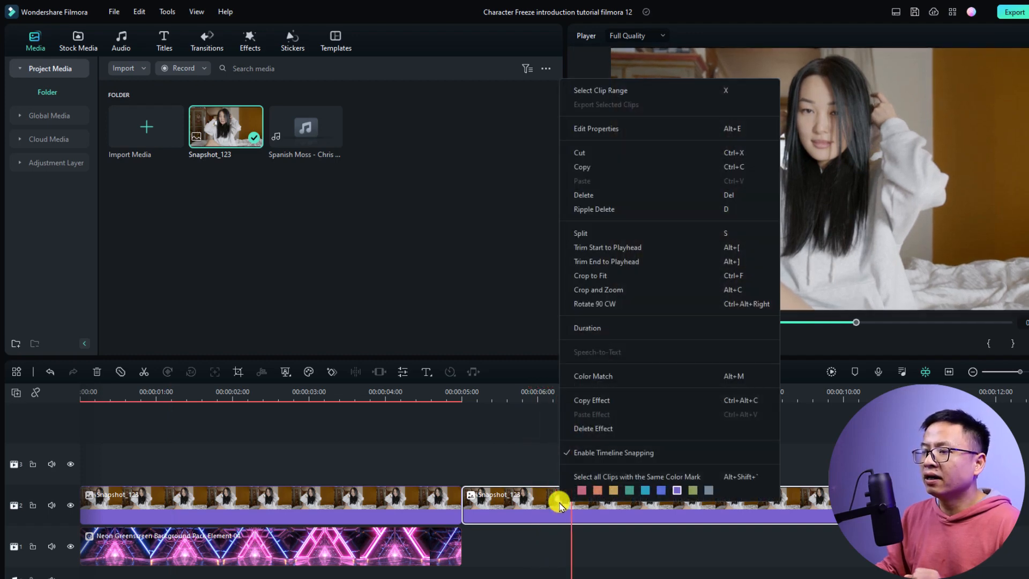
pyautogui.click(592, 280)
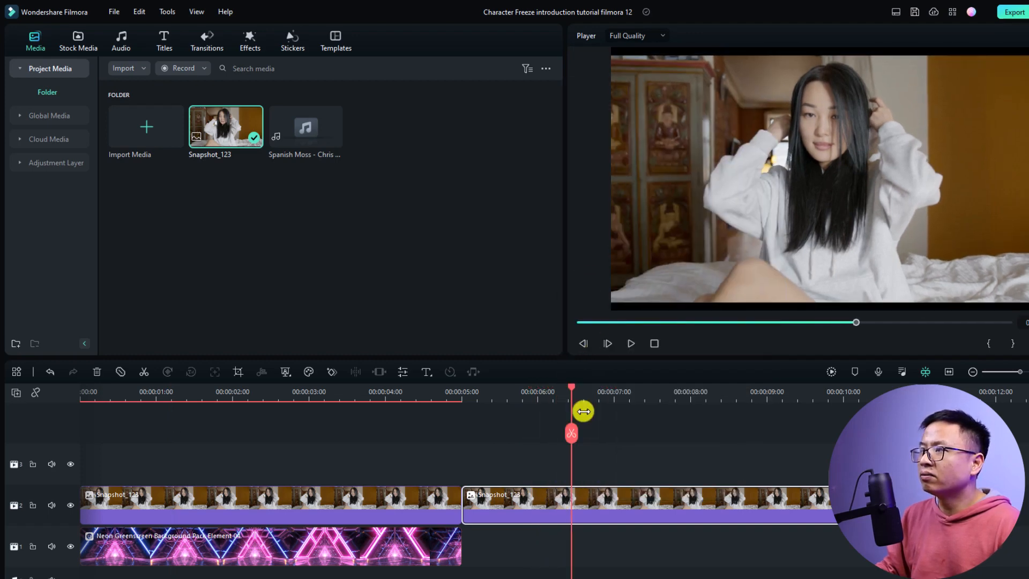
# Enable Smart Cutout on the second snapshot clip and open the cutout editor.
pyautogui.doubleClick(545, 502)
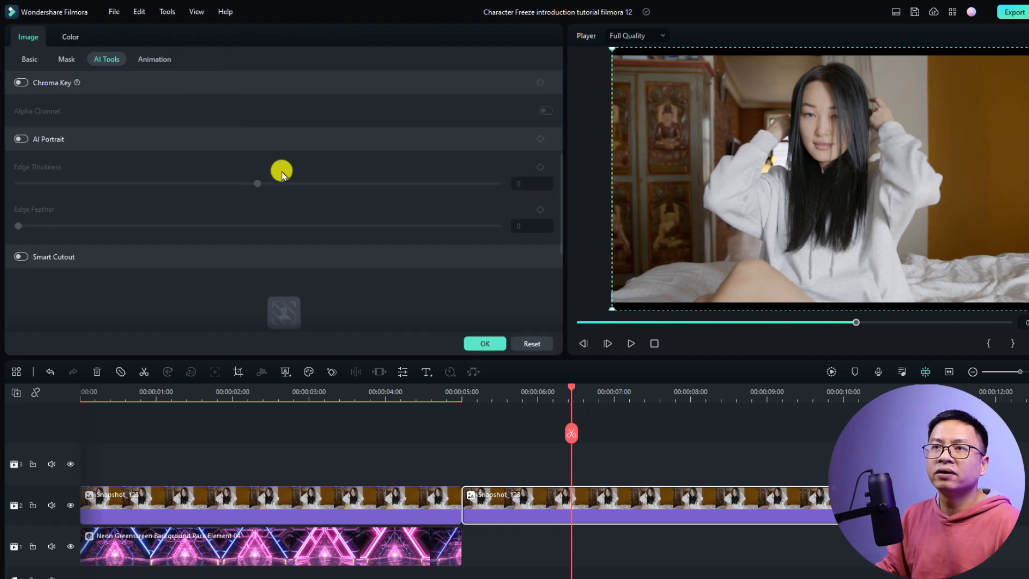
pyautogui.click(22, 257)
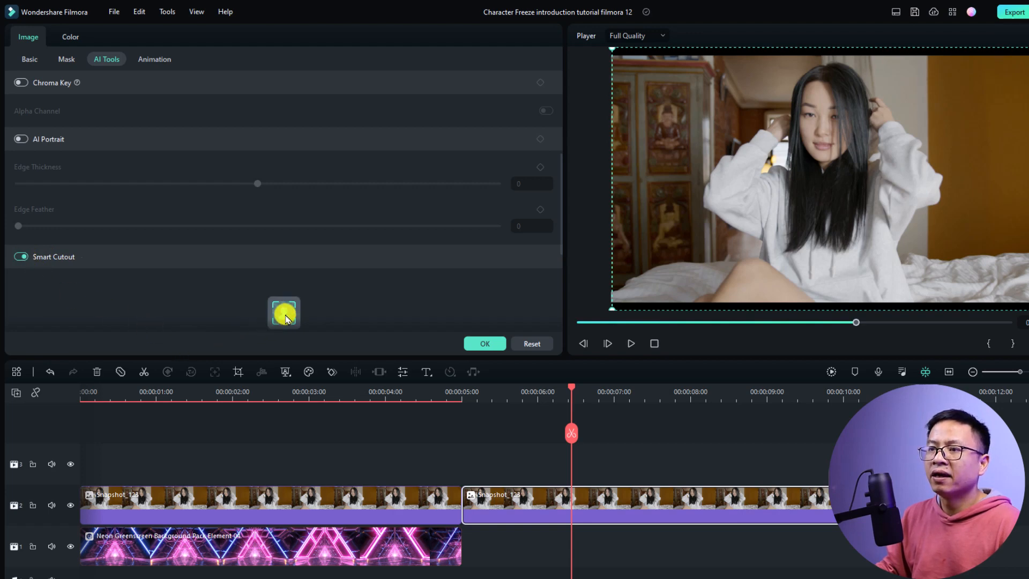
pyautogui.scroll(-2, 286, 314)
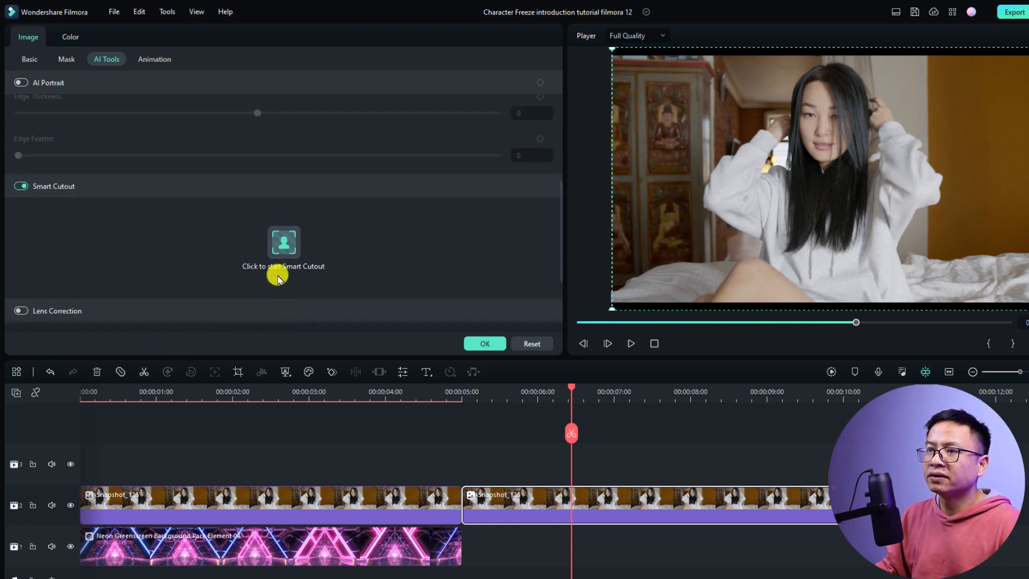
pyautogui.click(278, 249)
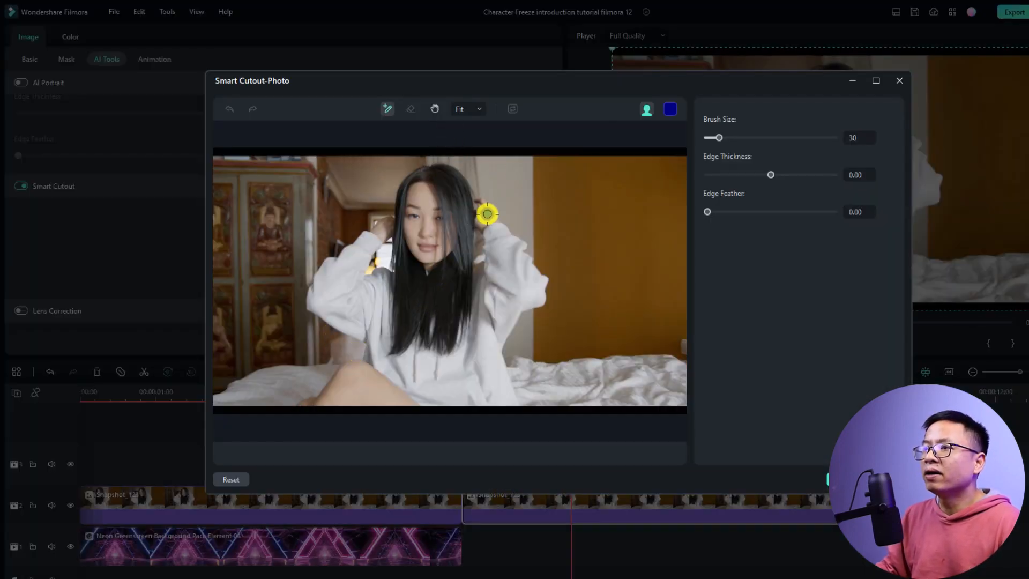
# Paint the whole woman into the cutout selection, using brush size 130 for her hoodie and body and 34 for the gaps by her hand.
pyautogui.moveTo(433, 190); pyautogui.dragTo(425, 280)
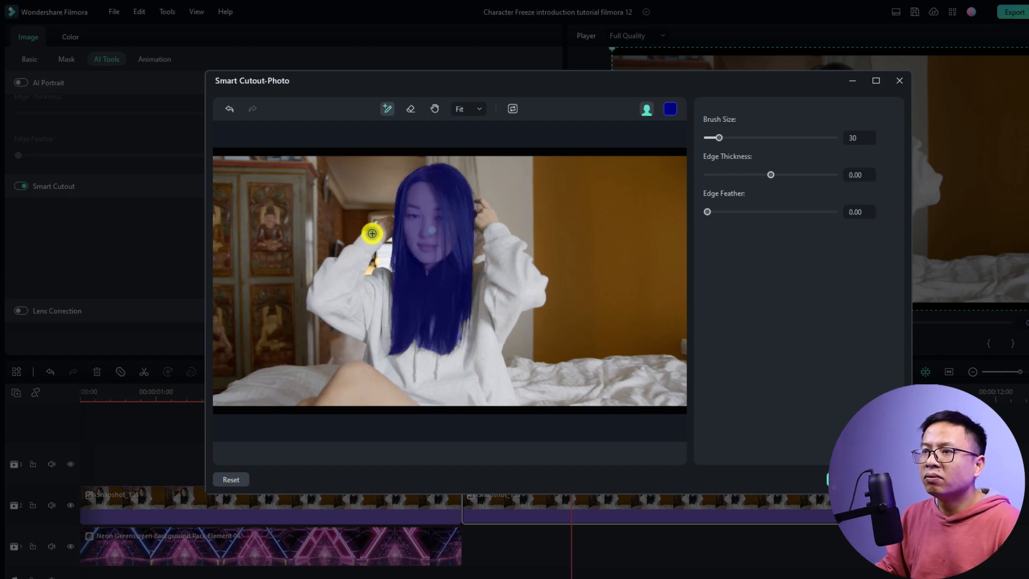
pyautogui.moveTo(375, 233)
pyautogui.mouseDown()
pyautogui.moveTo(327, 306)
pyautogui.moveTo(355, 308)
pyautogui.moveTo(396, 386)
pyautogui.moveTo(381, 402)
pyautogui.mouseUp()
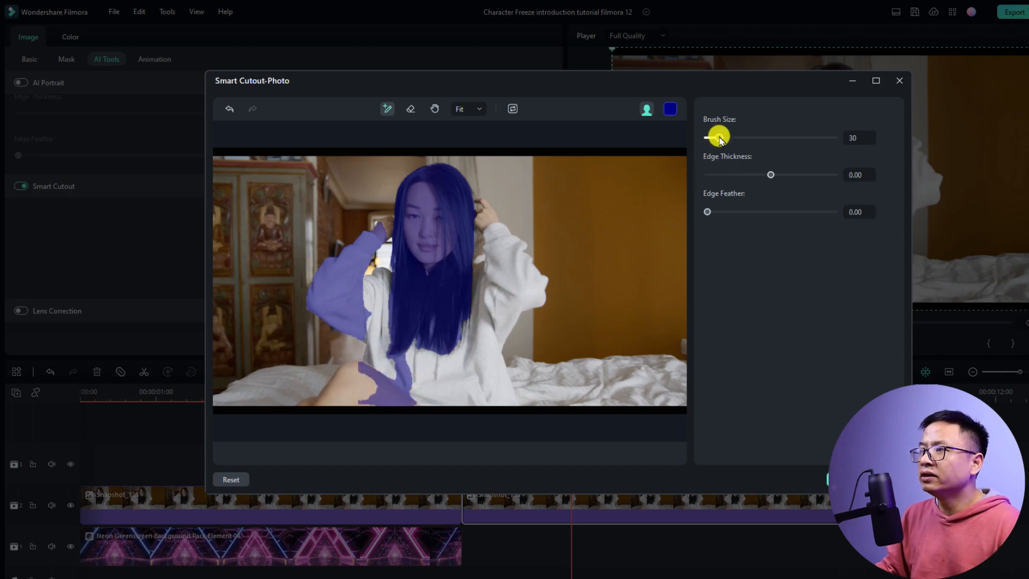
pyautogui.moveTo(719, 138); pyautogui.dragTo(762, 138)
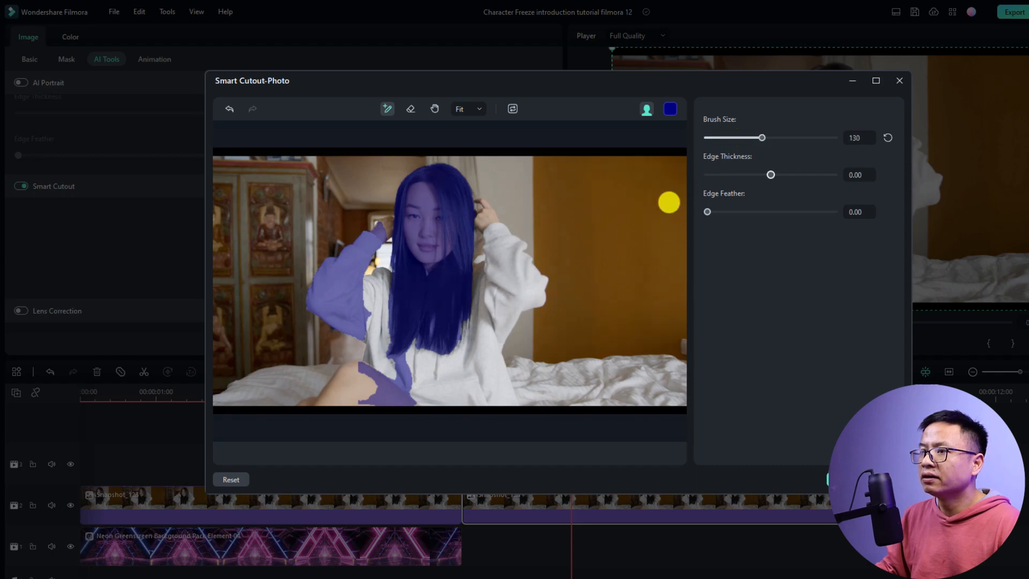
pyautogui.moveTo(489, 278)
pyautogui.mouseDown()
pyautogui.moveTo(441, 396)
pyautogui.moveTo(411, 326)
pyautogui.moveTo(399, 320)
pyautogui.moveTo(388, 349)
pyautogui.moveTo(375, 350)
pyautogui.moveTo(375, 294)
pyautogui.mouseUp()
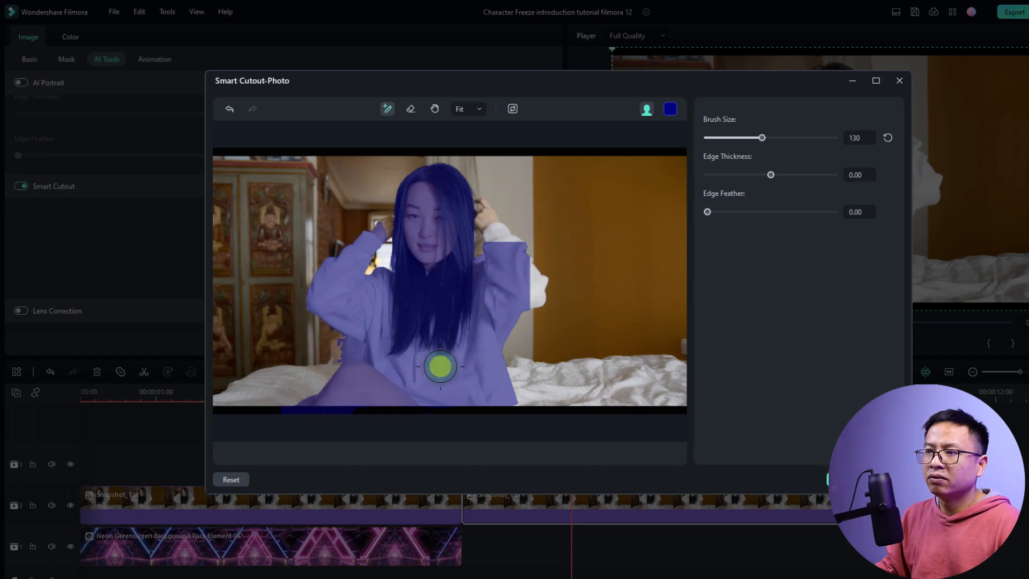
pyautogui.moveTo(498, 240); pyautogui.dragTo(500, 232)
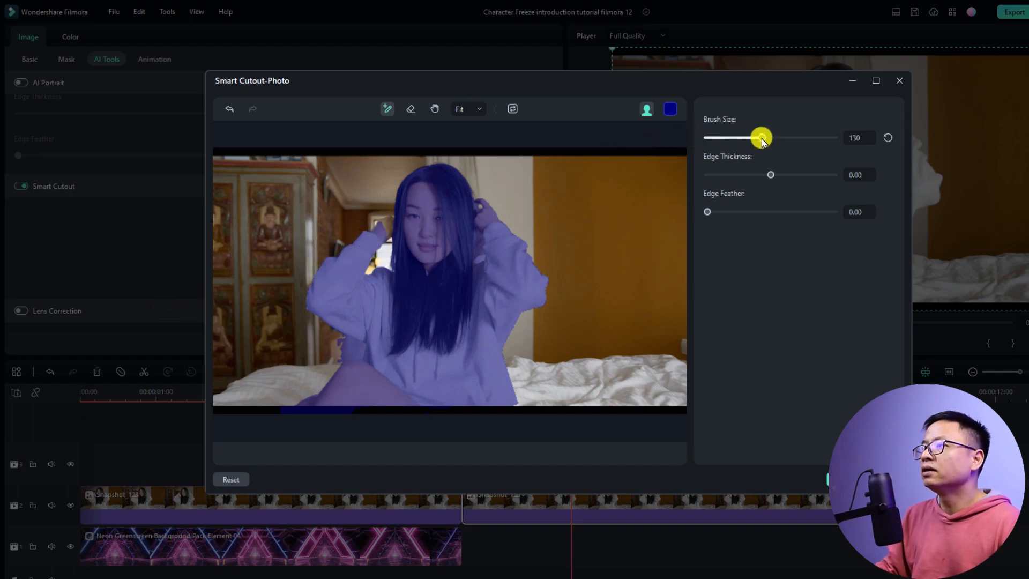
pyautogui.moveTo(761, 137); pyautogui.dragTo(721, 138)
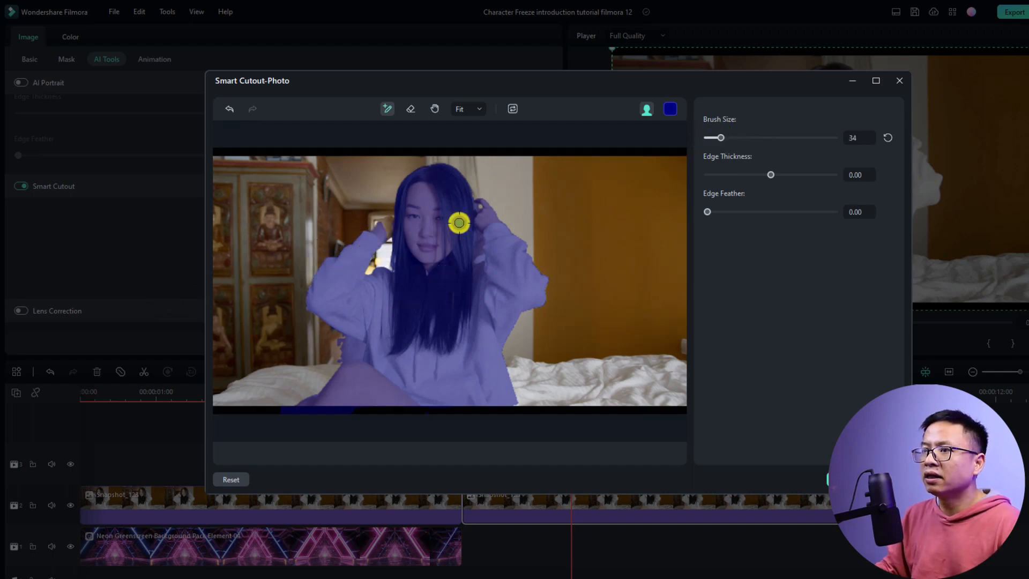
pyautogui.click(395, 232)
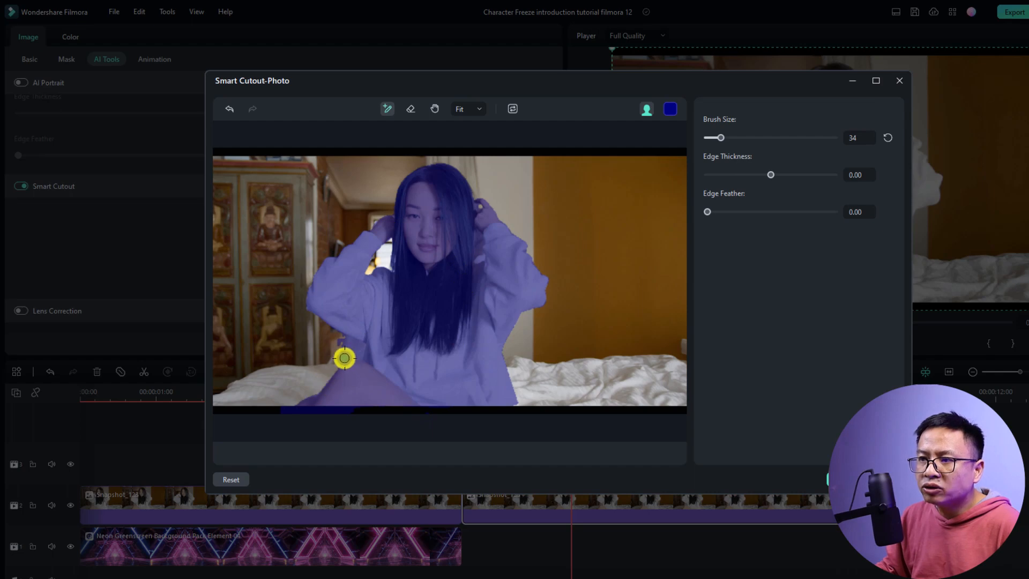
# Erase the excess cutout selection between the woman's elbow and her raised knee with the size 34 eraser.
pyautogui.click(408, 111)
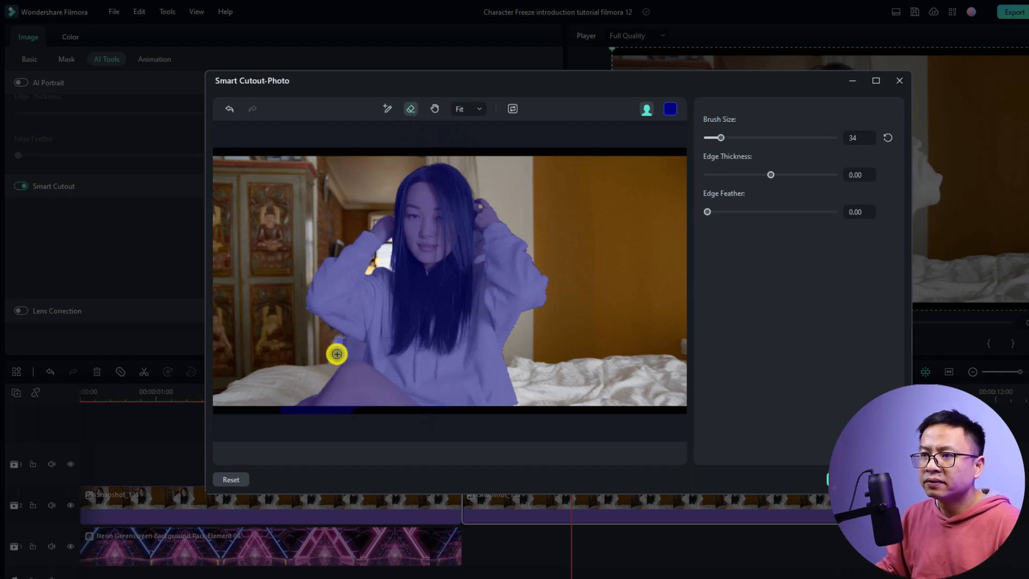
pyautogui.moveTo(337, 361)
pyautogui.mouseDown()
pyautogui.moveTo(294, 383)
pyautogui.moveTo(330, 372)
pyautogui.mouseUp()
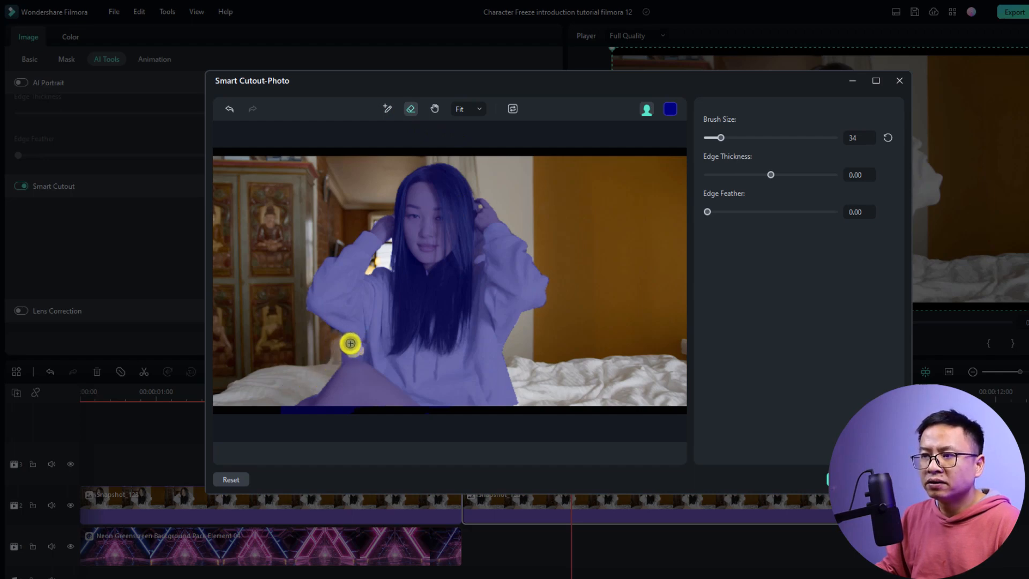
pyautogui.moveTo(351, 354)
pyautogui.mouseDown()
pyautogui.moveTo(321, 349)
pyautogui.moveTo(353, 356)
pyautogui.mouseUp()
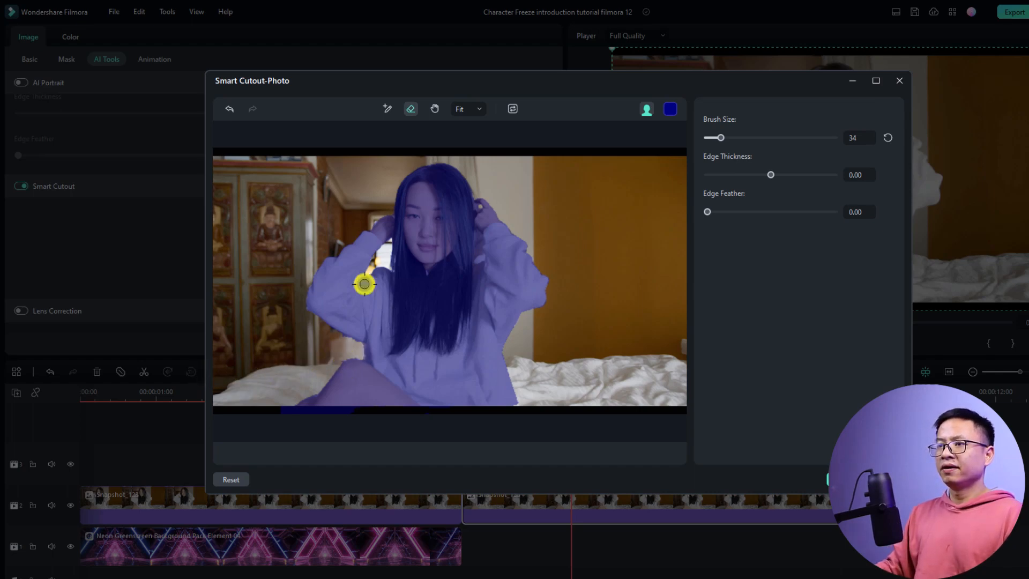
# Preview the cutout over the transparency grid and save it.
pyautogui.click(648, 110)
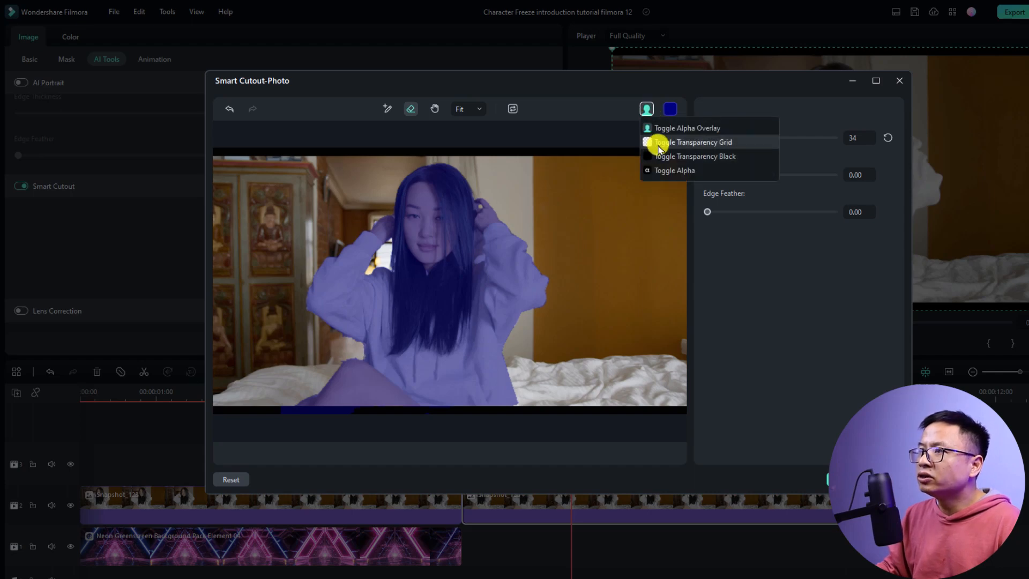
pyautogui.click(660, 144)
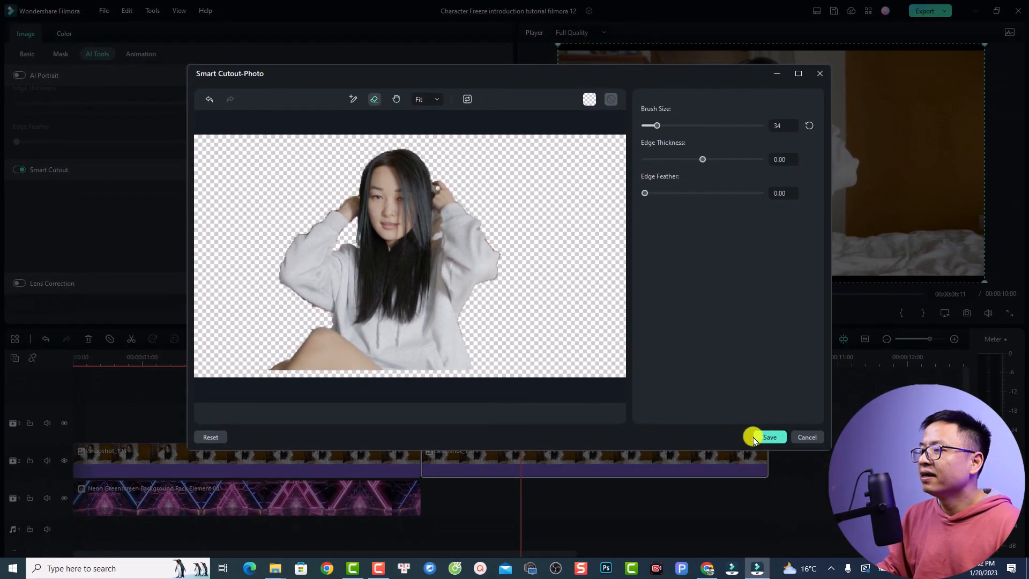
pyautogui.click(768, 438)
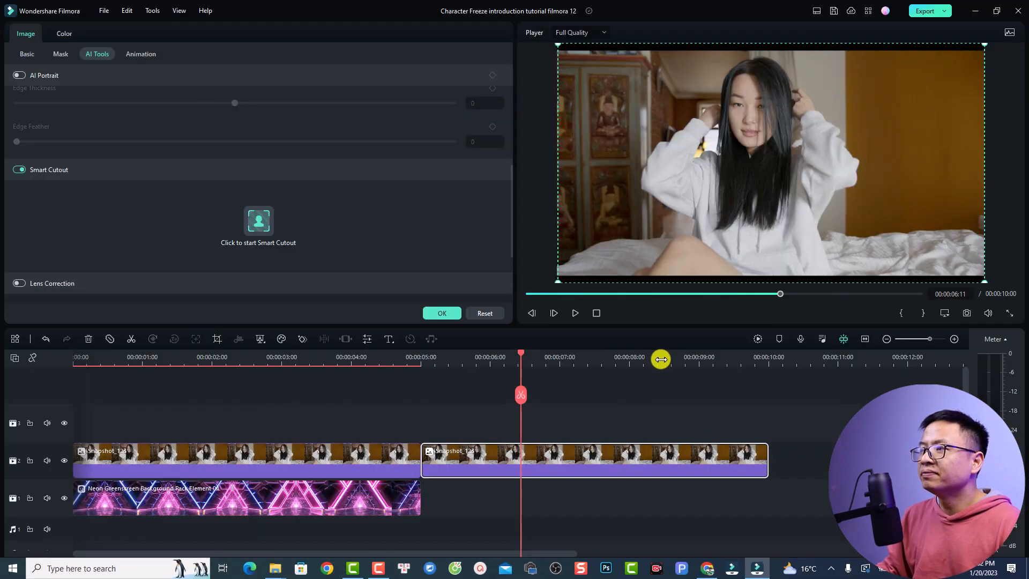
# Move the second cut-out woman slightly down in the preview so she meets the frame's lower edge, and apply the clip settings.
pyautogui.click(474, 357)
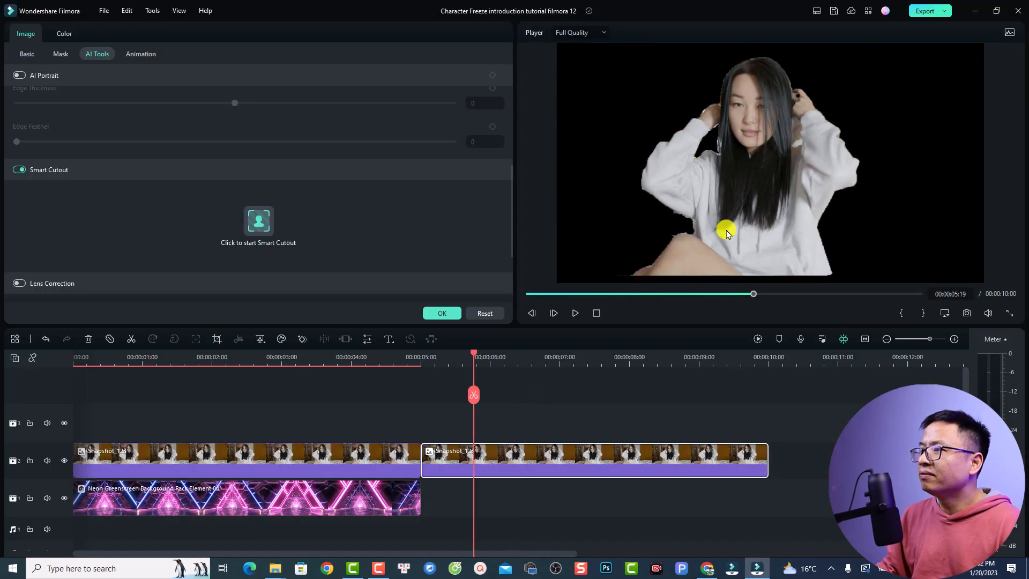
pyautogui.click(741, 194)
pyautogui.moveTo(741, 197); pyautogui.dragTo(741, 202)
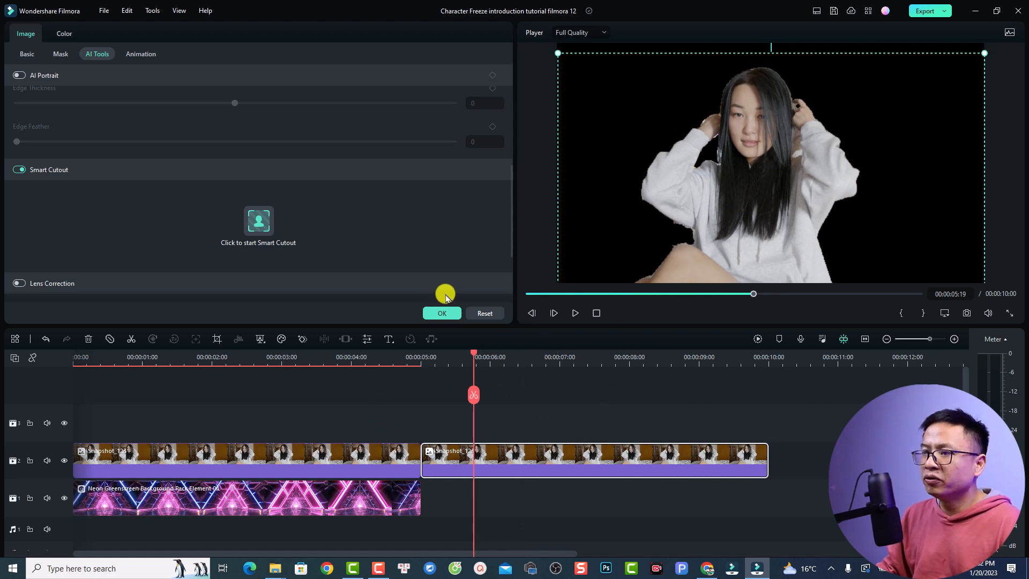
pyautogui.click(442, 314)
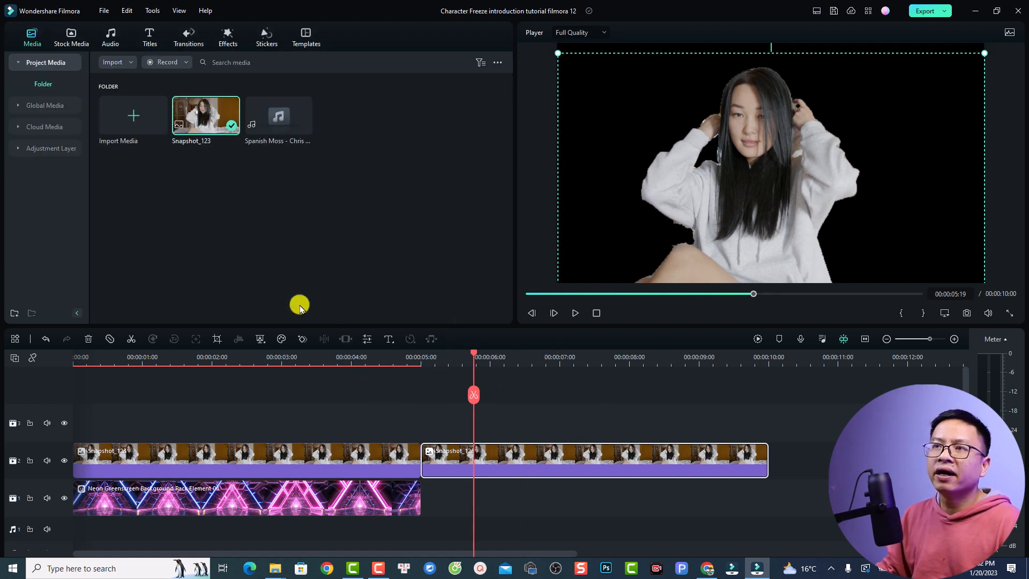
# Move the Neon Greenscreen Background clip later along track 1, toward the area under the second snapshot clip.
pyautogui.click(348, 501)
pyautogui.moveTo(348, 501); pyautogui.dragTo(579, 499)
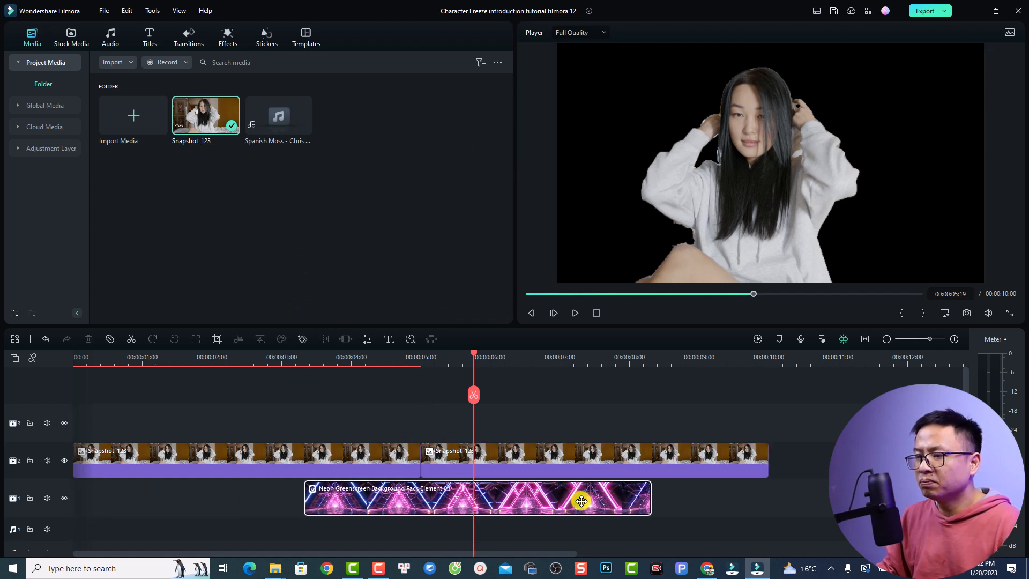